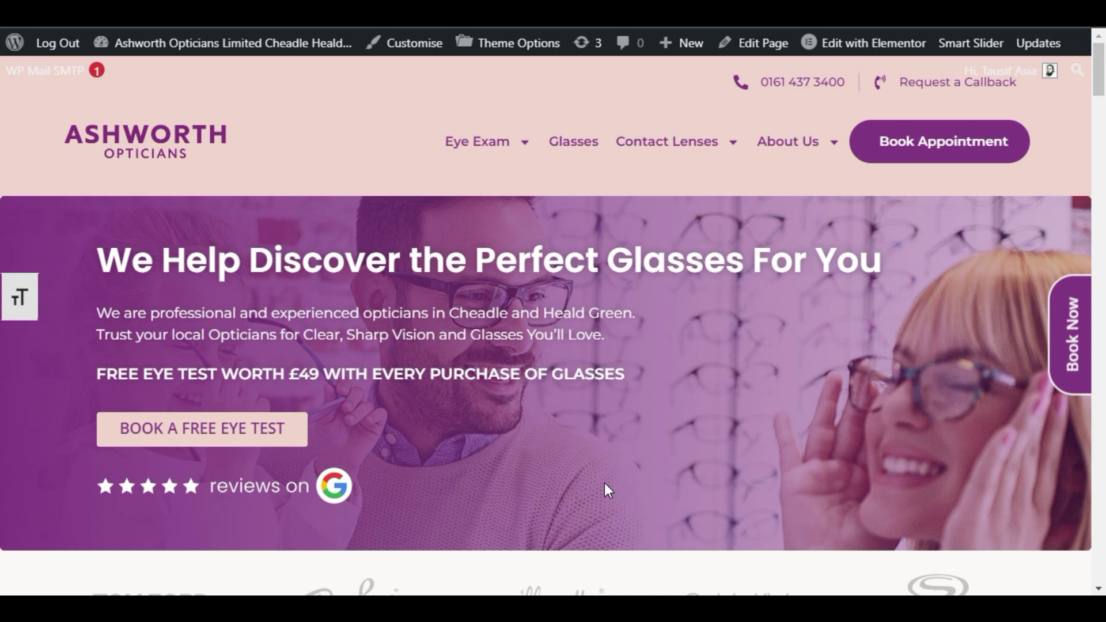
- Try the existing font-size toggle on the live site, enlarging the text and returning it to normal
{"action": "left_click", "coordinate": [20, 299]}
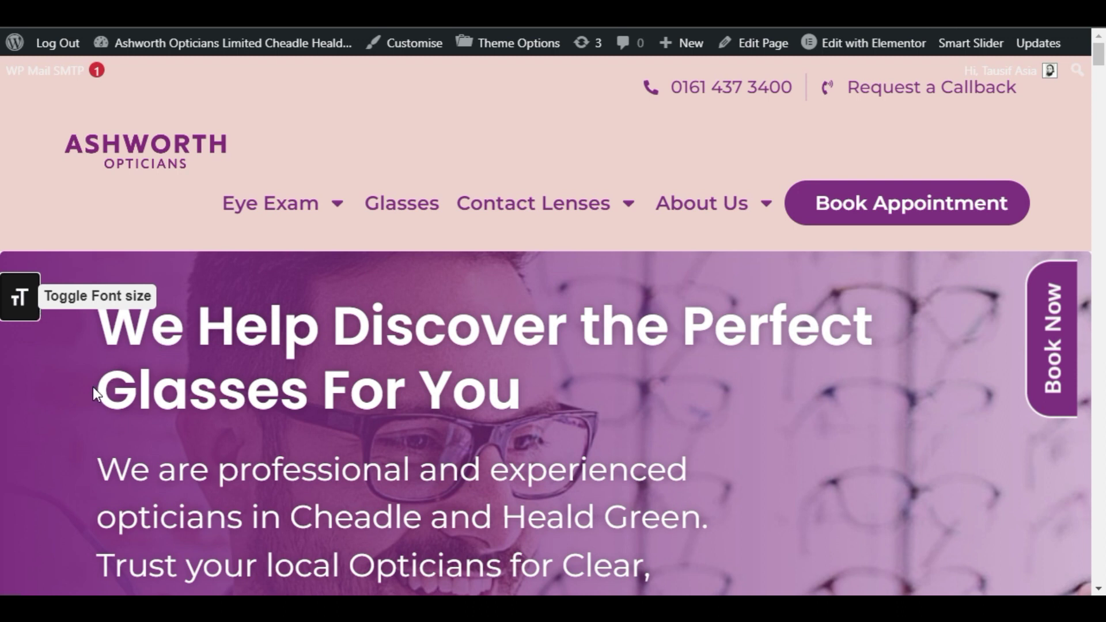
{"action": "left_click", "coordinate": [21, 300]}
{"action": "left_click", "coordinate": [20, 300]}
{"action": "scroll", "coordinate": [422, 325], "scroll_direction": "down", "scroll_amount": 5}
{"action": "scroll", "coordinate": [423, 326], "scroll_direction": "down", "scroll_amount": 5}
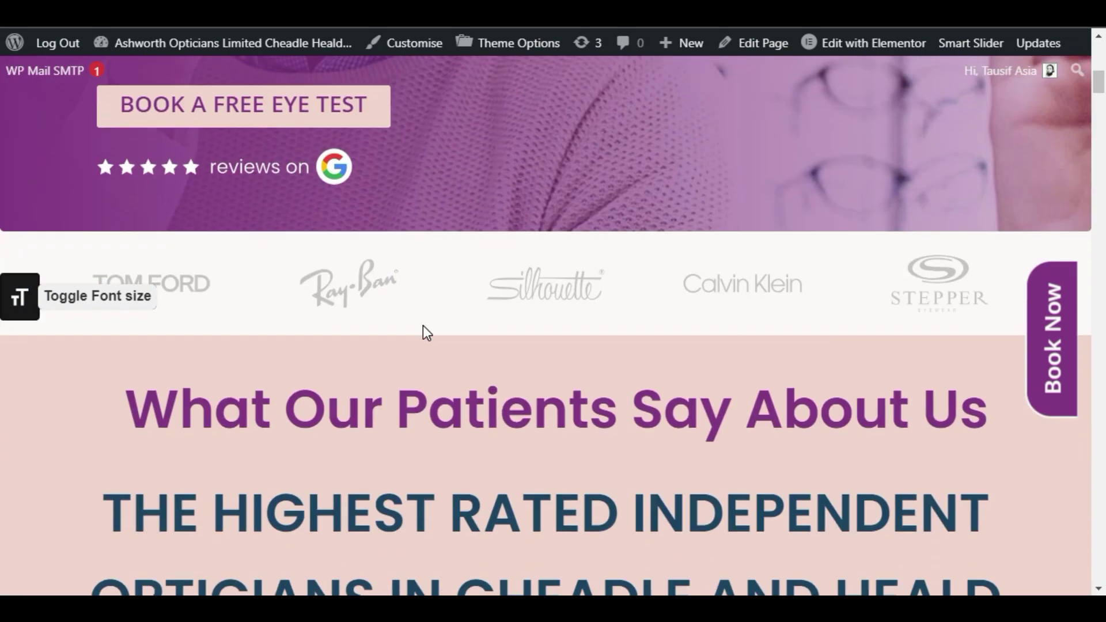
{"action": "scroll", "coordinate": [422, 326], "scroll_direction": "up", "scroll_amount": 3}
{"action": "scroll", "coordinate": [423, 326], "scroll_direction": "up", "scroll_amount": 5}
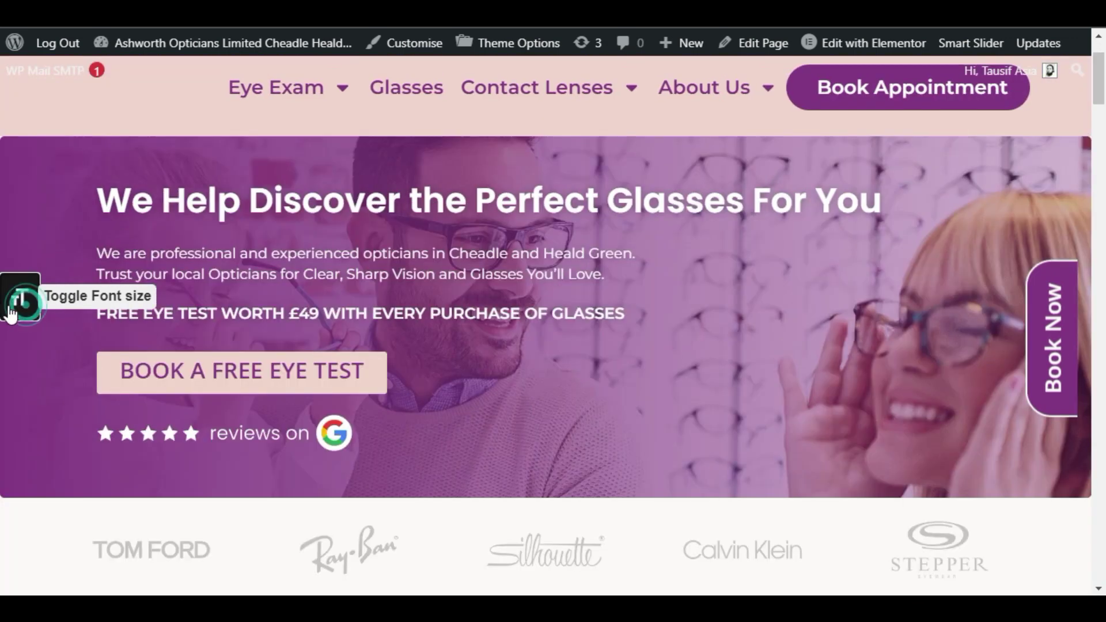
{"action": "left_click", "coordinate": [20, 300]}
{"action": "scroll", "coordinate": [361, 409], "scroll_direction": "up", "scroll_amount": 3}
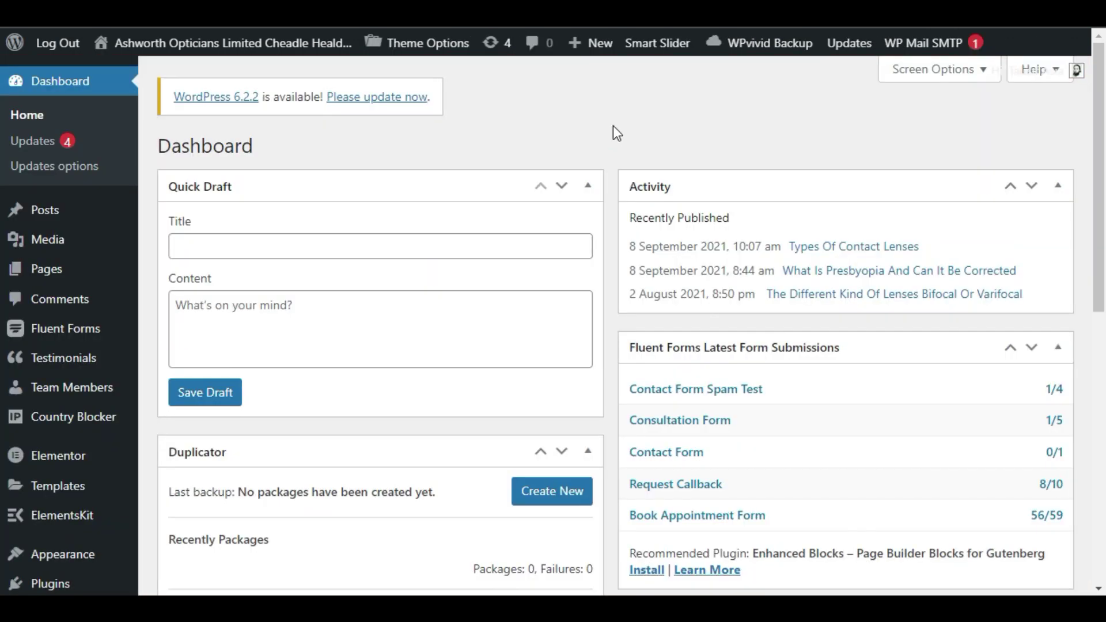
{"action": "scroll", "coordinate": [613, 128], "scroll_direction": "down", "scroll_amount": 2}
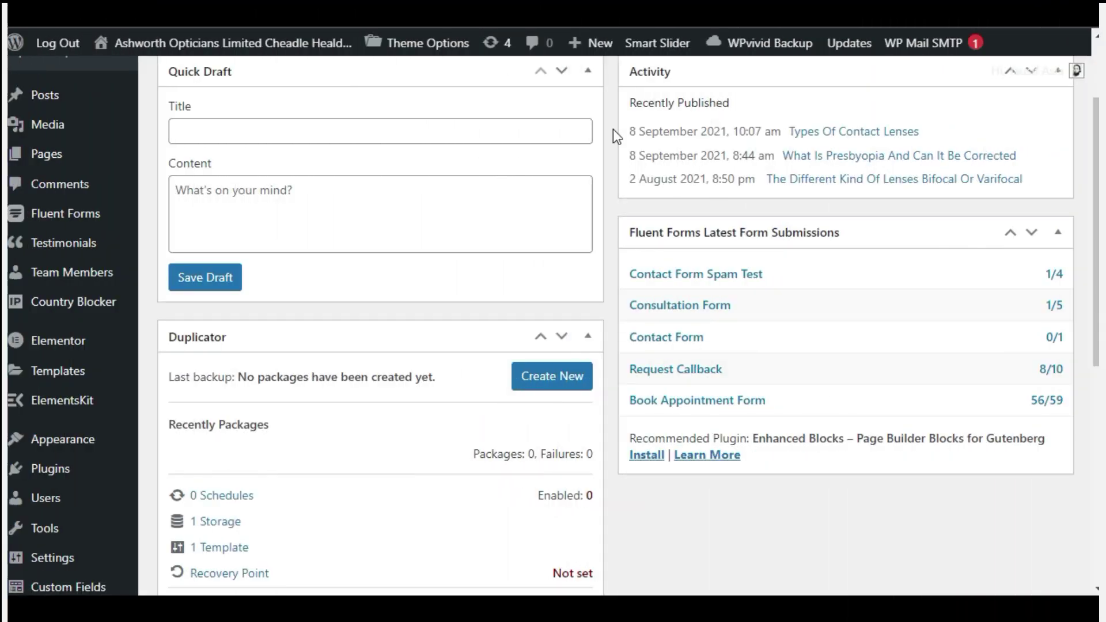
{"action": "mouse_move", "coordinate": [50, 470]}
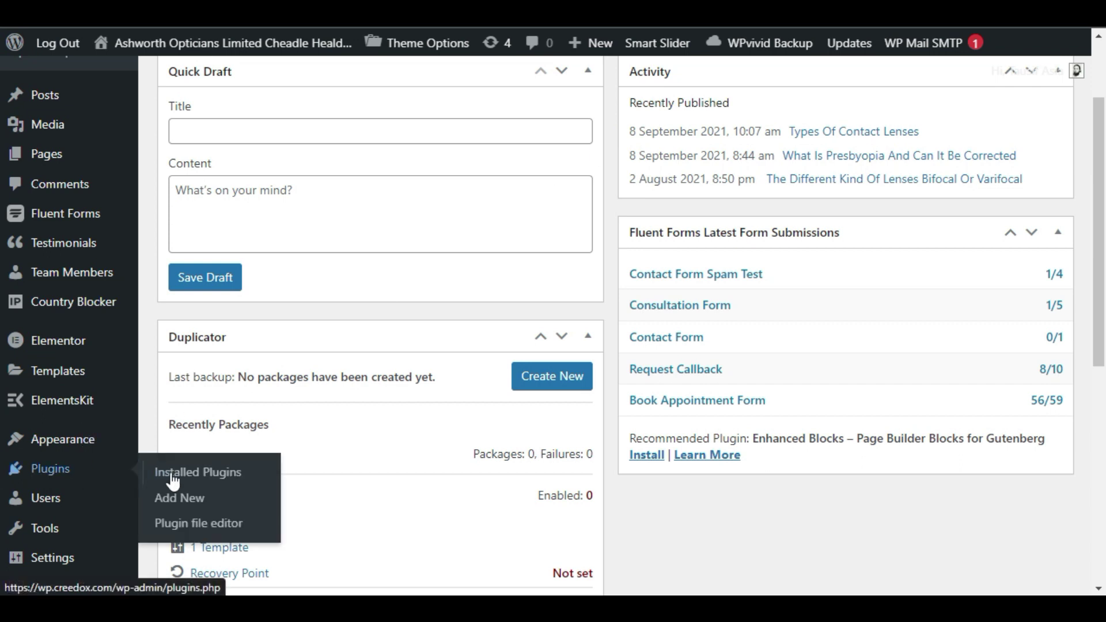
- Find 'WP Accessibility' in the Add New plugins directory, install it and activate it
{"action": "left_click", "coordinate": [181, 499]}
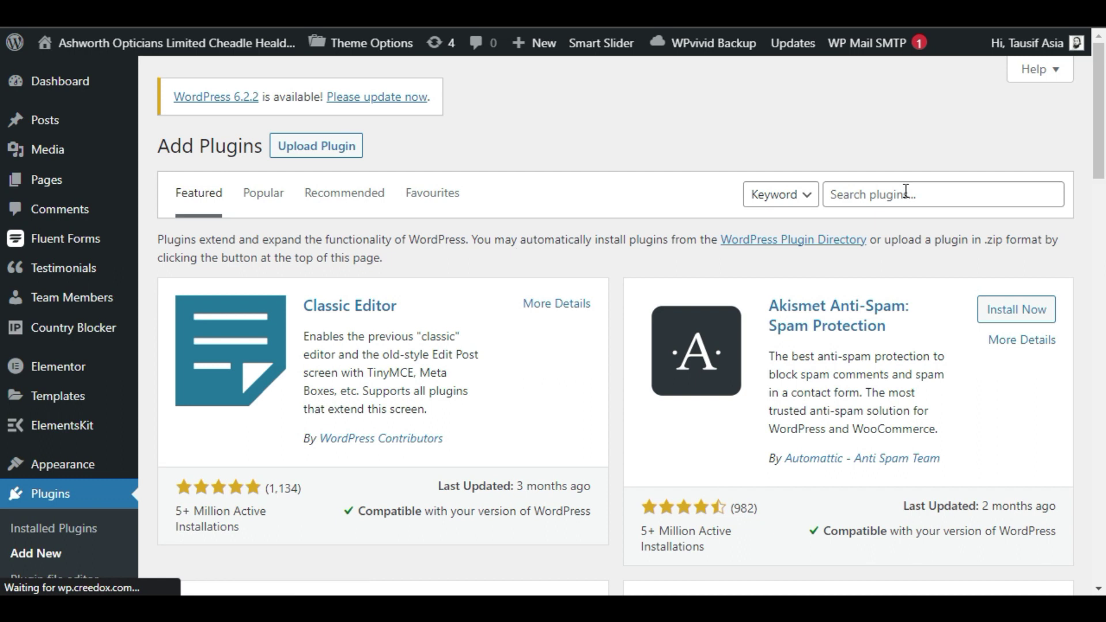
{"action": "left_click", "coordinate": [904, 194]}
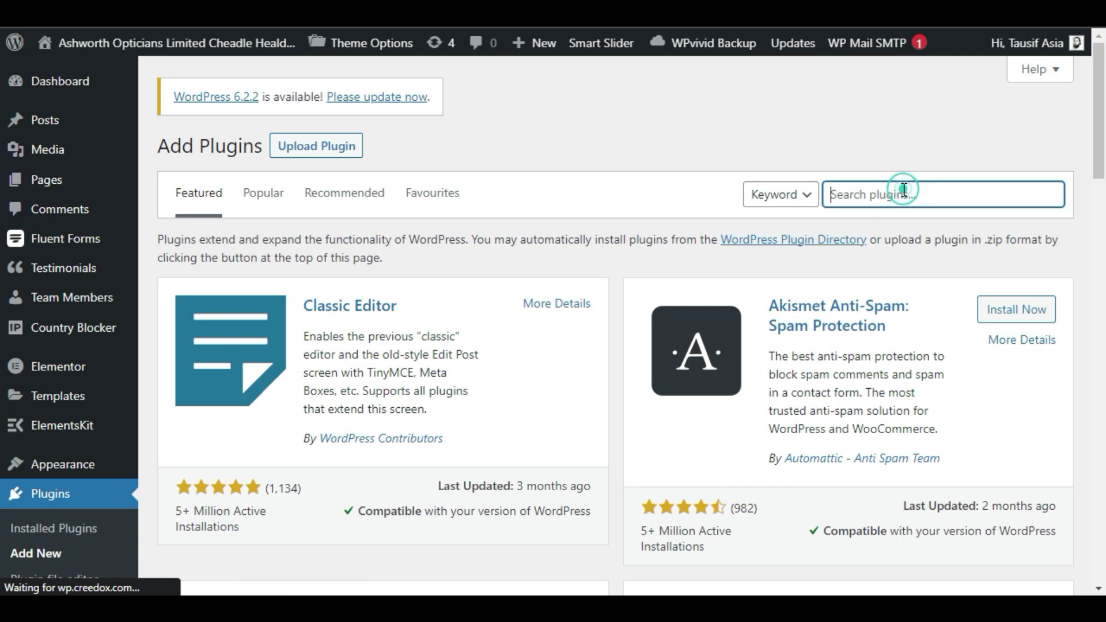
{"action": "type", "text": "WP Accessibility"}
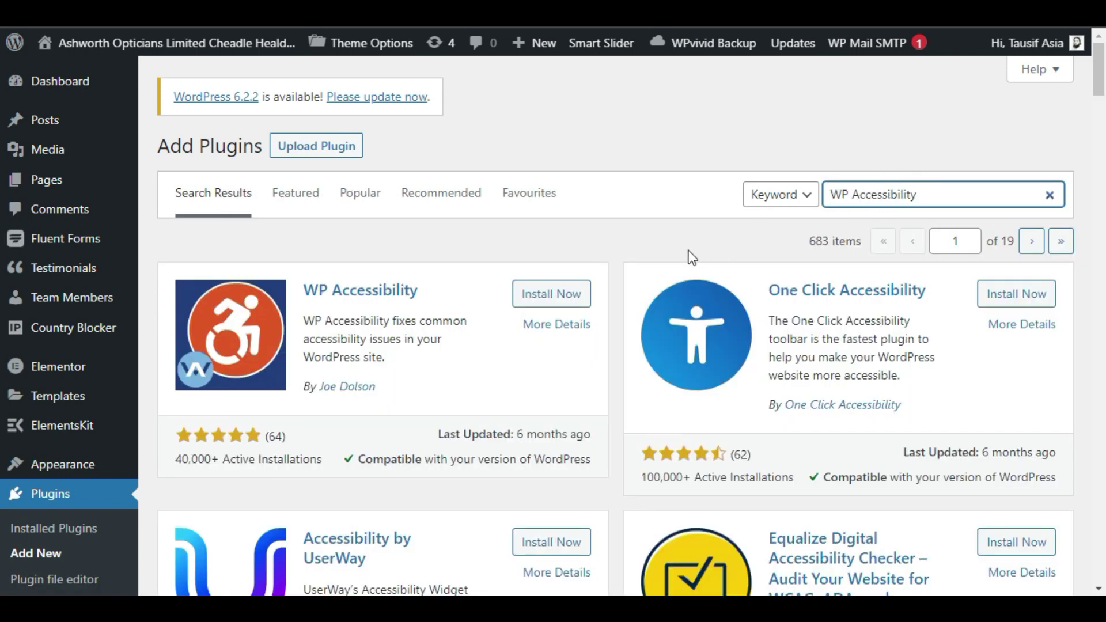
{"action": "scroll", "coordinate": [621, 263], "scroll_direction": "down", "scroll_amount": 3}
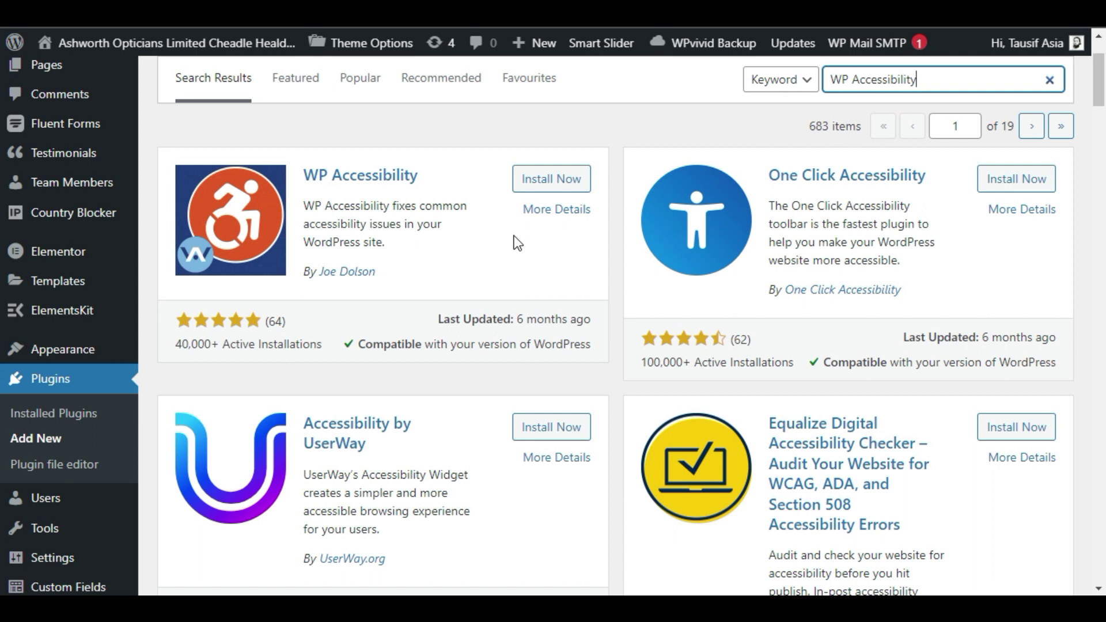
{"action": "left_click", "coordinate": [552, 178]}
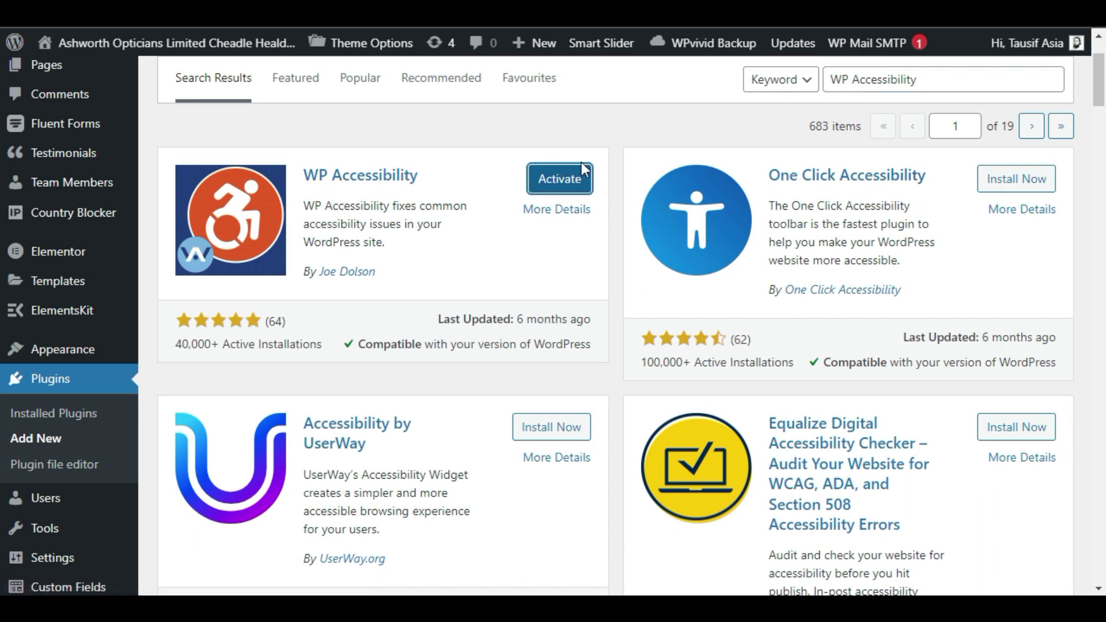
{"action": "left_click", "coordinate": [561, 180]}
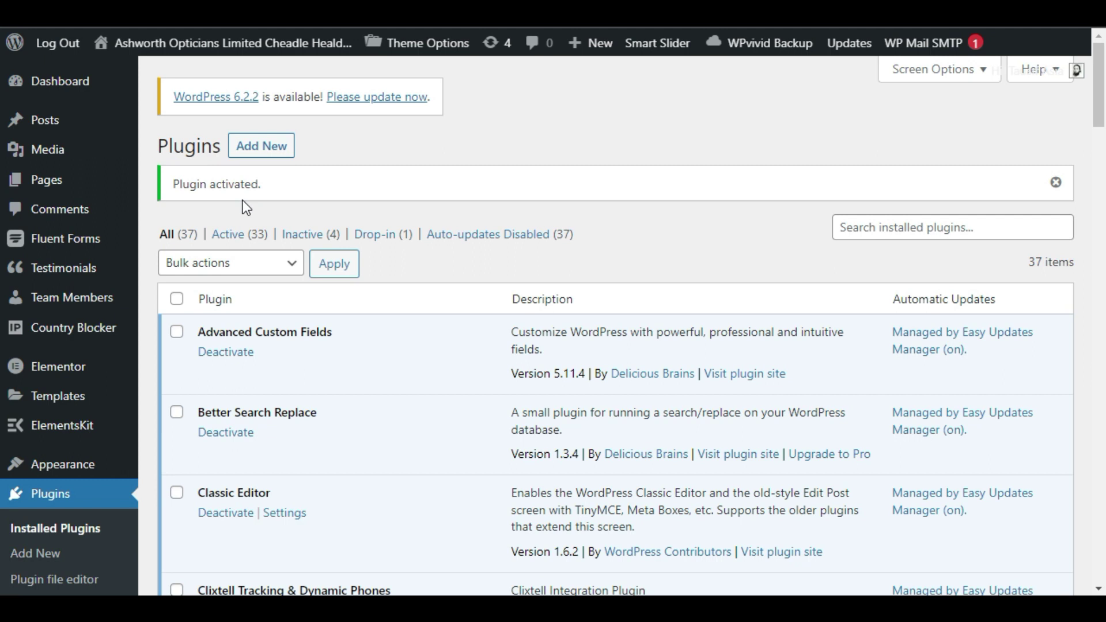
{"action": "scroll", "coordinate": [82, 391], "scroll_direction": "down", "scroll_amount": 3}
{"action": "scroll", "coordinate": [82, 391], "scroll_direction": "down", "scroll_amount": 3}
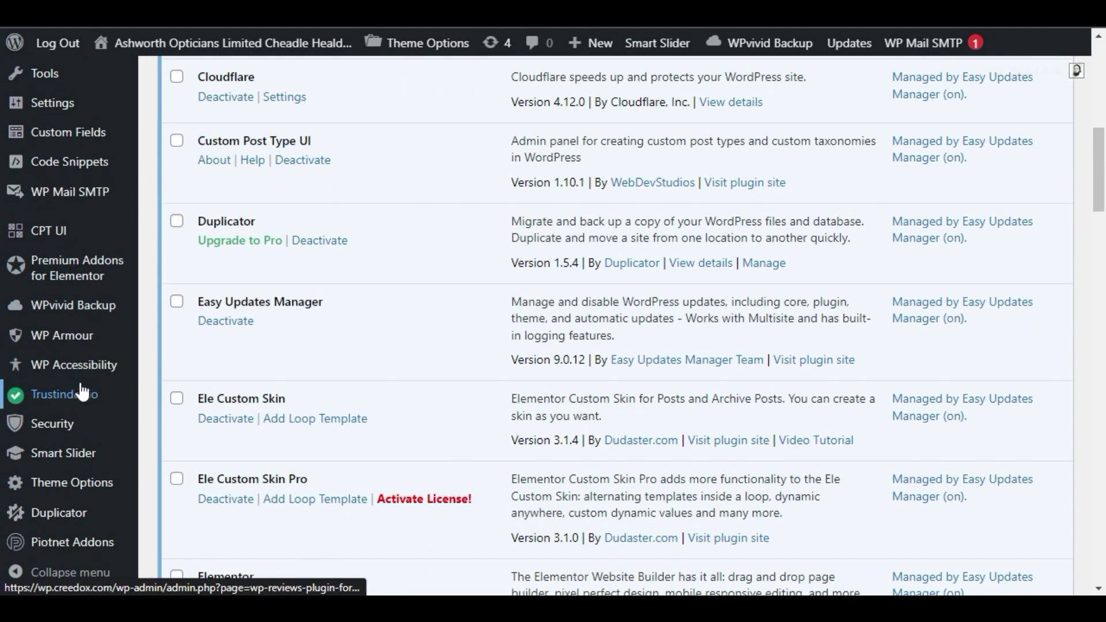
{"action": "mouse_move", "coordinate": [73, 365]}
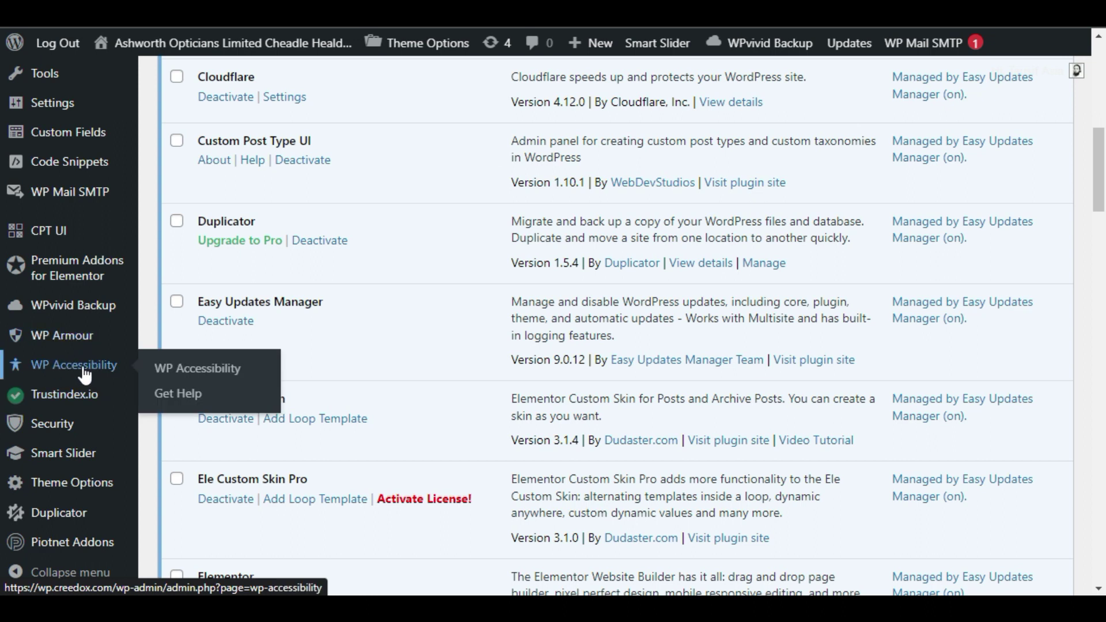
- Go to the WP Accessibility Settings page from the admin sidebar
{"action": "left_click", "coordinate": [172, 372]}
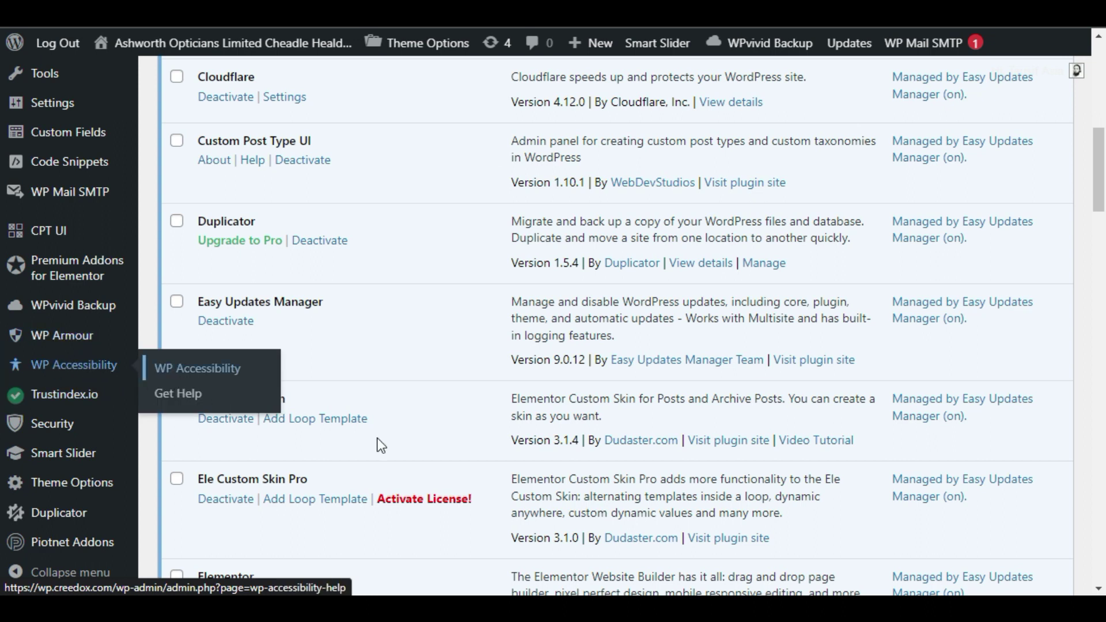
{"action": "scroll", "coordinate": [466, 446], "scroll_direction": "down", "scroll_amount": 10}
{"action": "scroll", "coordinate": [468, 445], "scroll_direction": "down", "scroll_amount": 8}
{"action": "scroll", "coordinate": [467, 444], "scroll_direction": "down", "scroll_amount": 5}
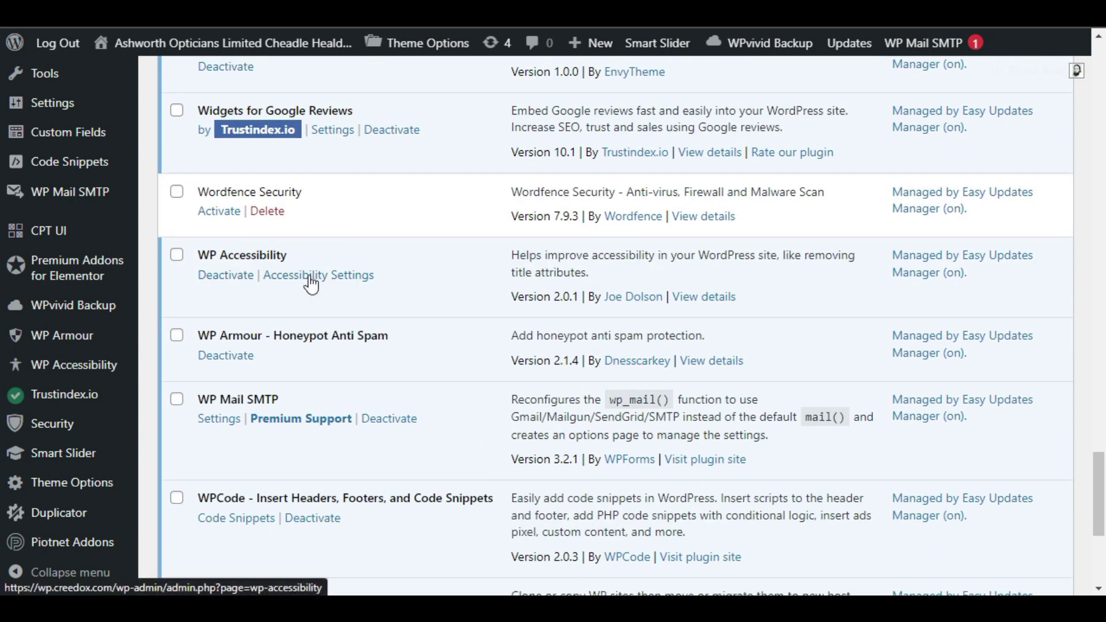
{"action": "left_click", "coordinate": [67, 373]}
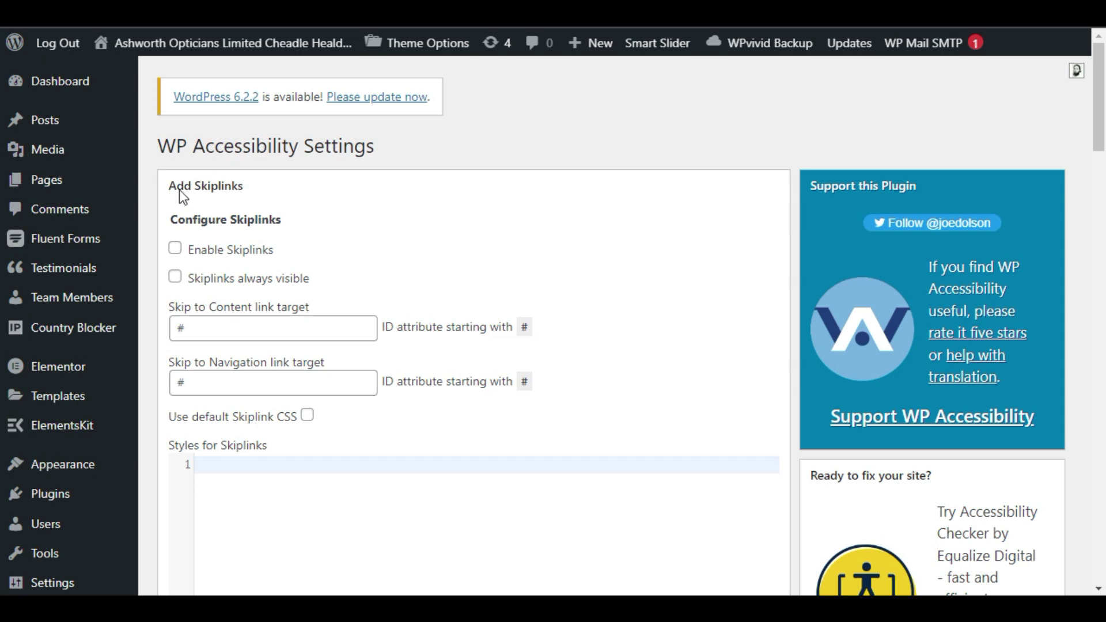
{"action": "scroll", "coordinate": [287, 218], "scroll_direction": "down", "scroll_amount": 6}
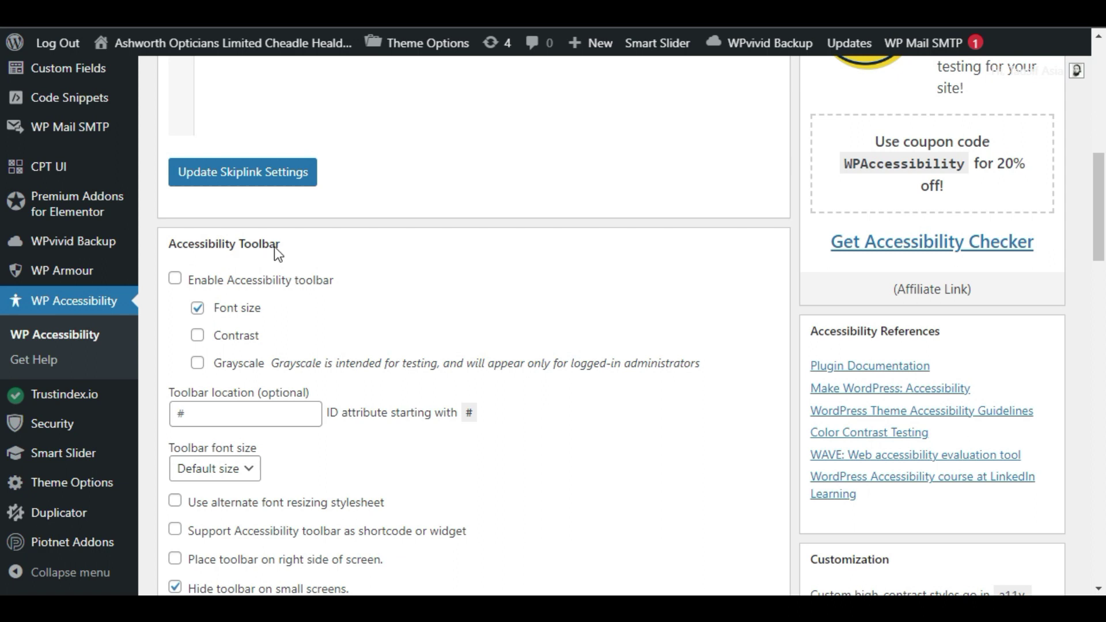
- Enable the accessibility toolbar, try Contrast and Grayscale, and leave only Font size checked
{"action": "left_click", "coordinate": [176, 279]}
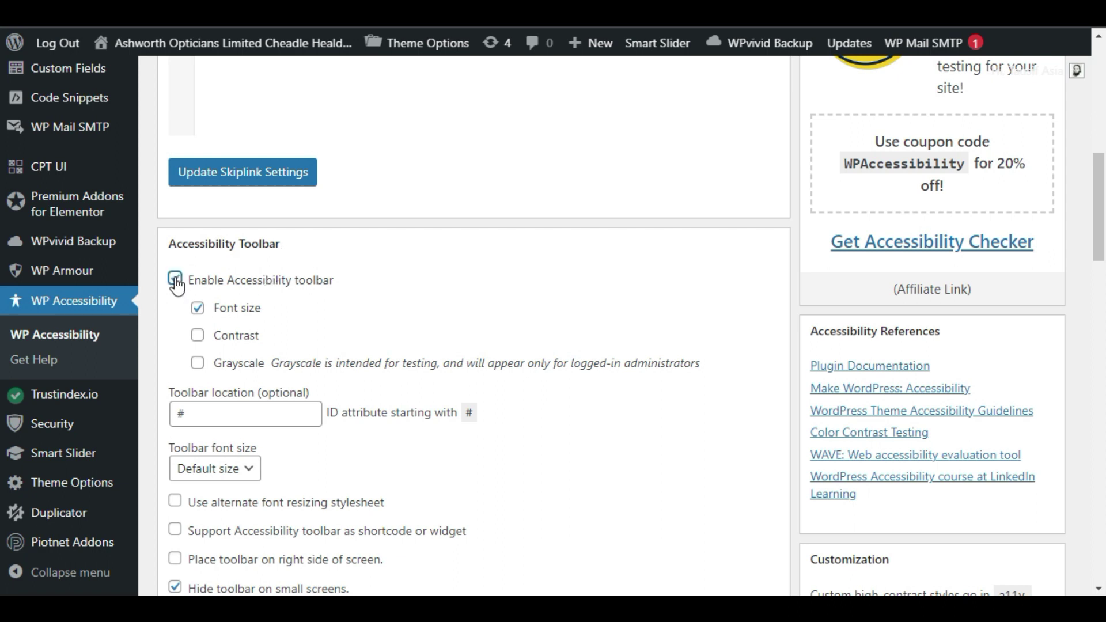
{"action": "left_click", "coordinate": [198, 309]}
{"action": "left_click", "coordinate": [197, 335]}
{"action": "left_click", "coordinate": [199, 364]}
{"action": "left_click", "coordinate": [199, 308]}
{"action": "left_click", "coordinate": [197, 363]}
{"action": "left_click", "coordinate": [197, 336]}
{"action": "scroll", "coordinate": [215, 372], "scroll_direction": "down", "scroll_amount": 1}
{"action": "scroll", "coordinate": [216, 367], "scroll_direction": "down", "scroll_amount": 1}
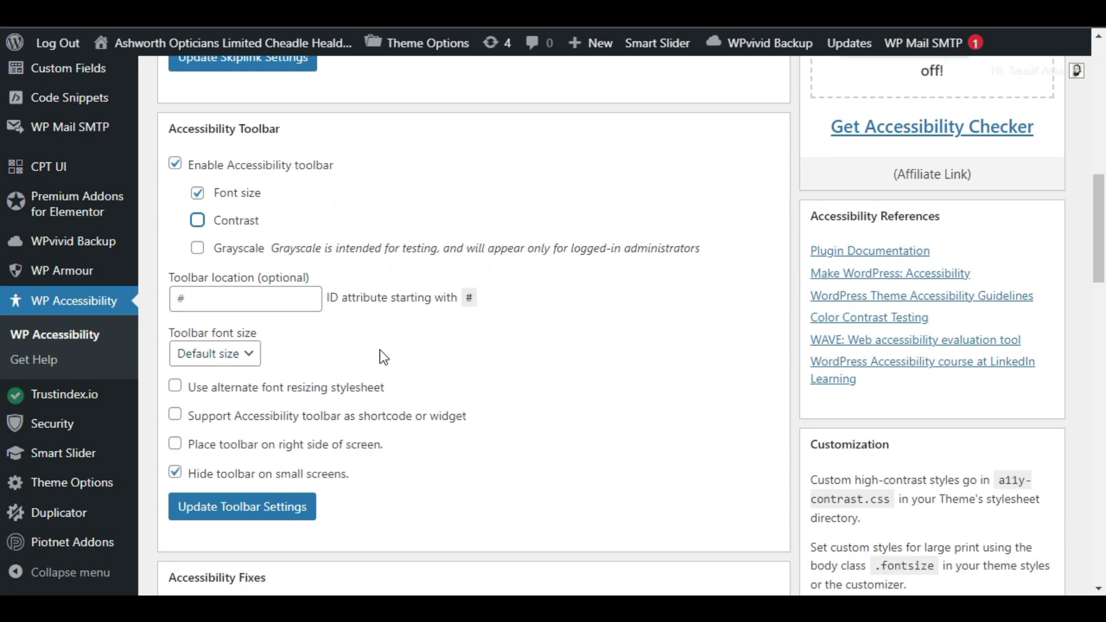
- Keep the toolbar font size at 'Default size' and save with Update Toolbar Settings
{"action": "left_click", "coordinate": [245, 355]}
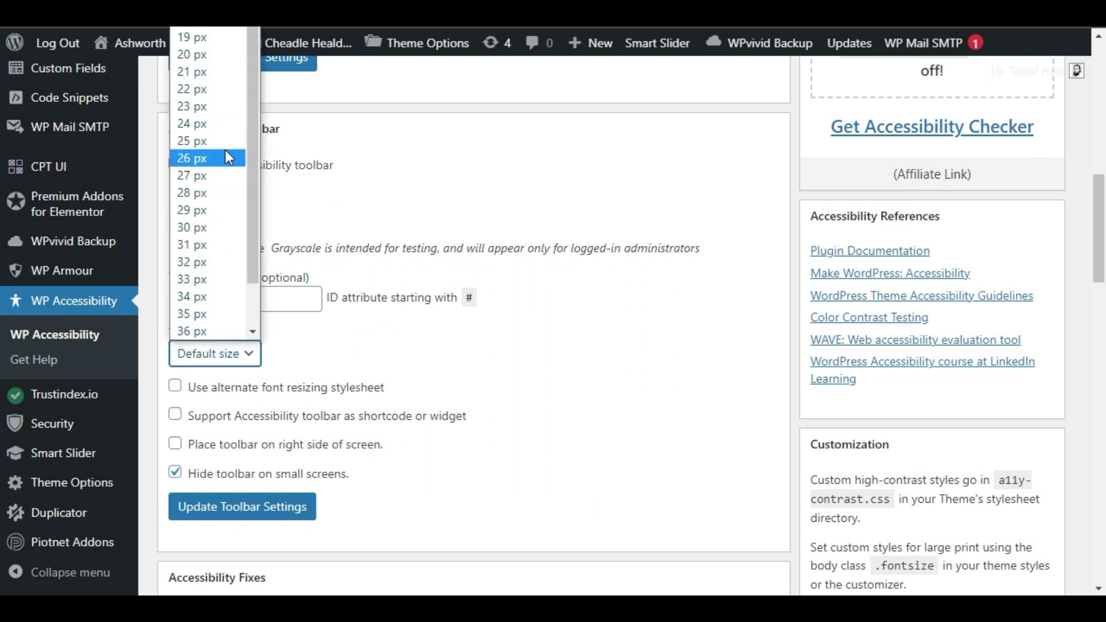
{"action": "left_click", "coordinate": [281, 350]}
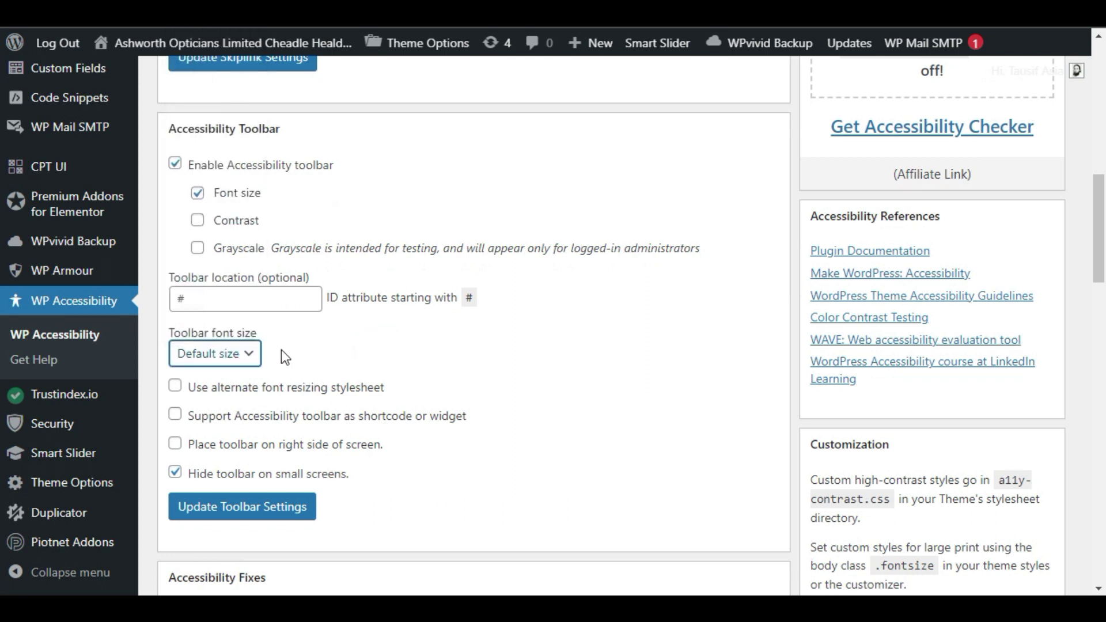
{"action": "left_click", "coordinate": [248, 353]}
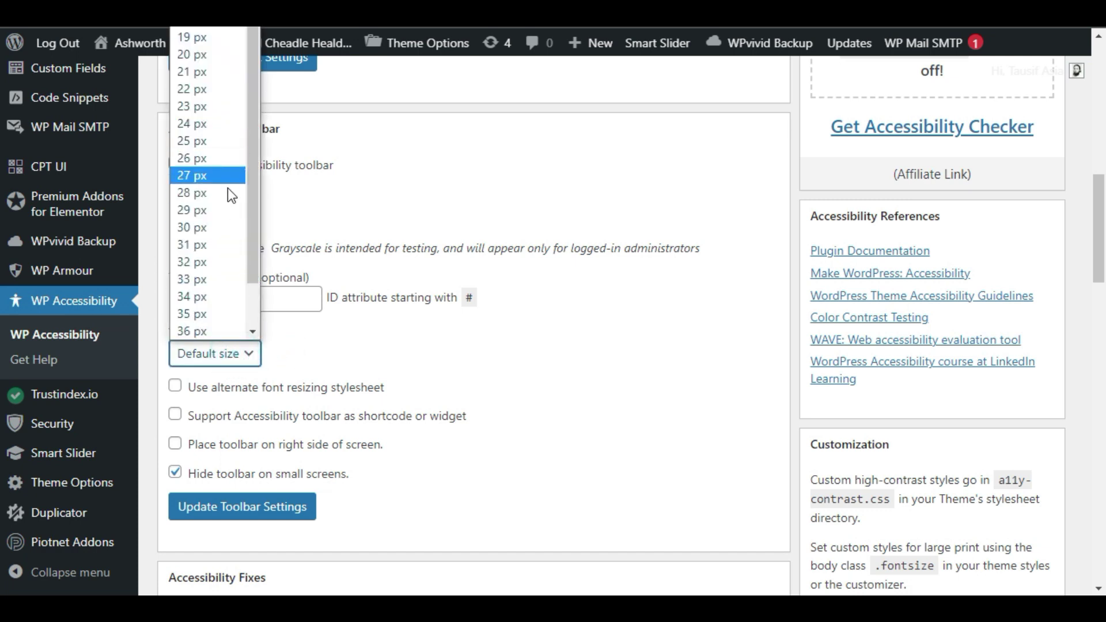
{"action": "left_click", "coordinate": [286, 363]}
{"action": "scroll", "coordinate": [286, 362], "scroll_direction": "down", "scroll_amount": 2}
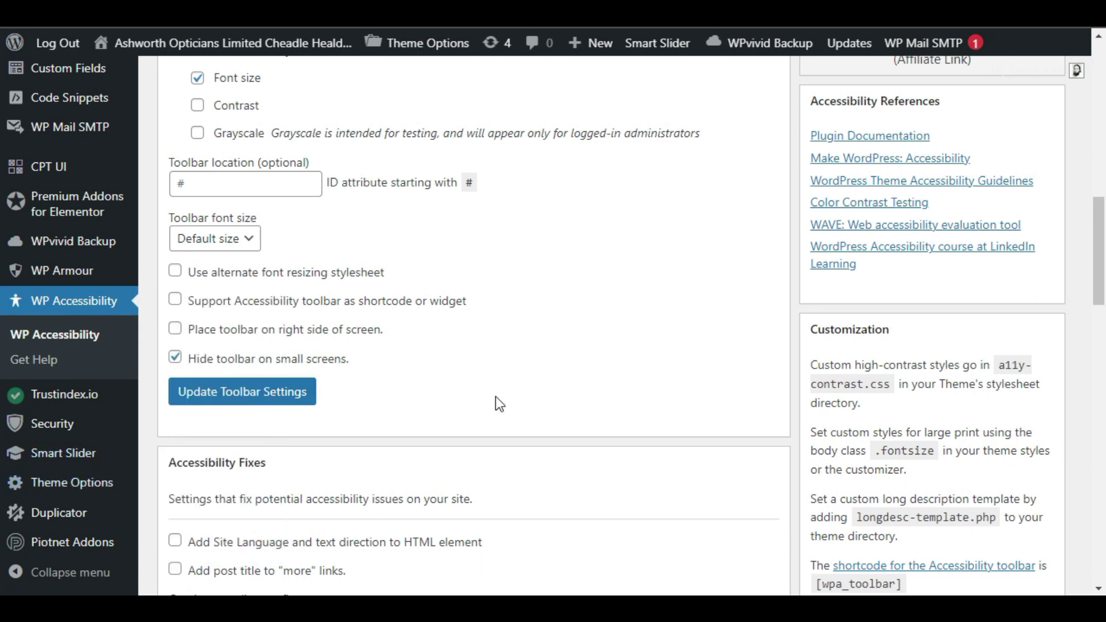
{"action": "left_click", "coordinate": [269, 393]}
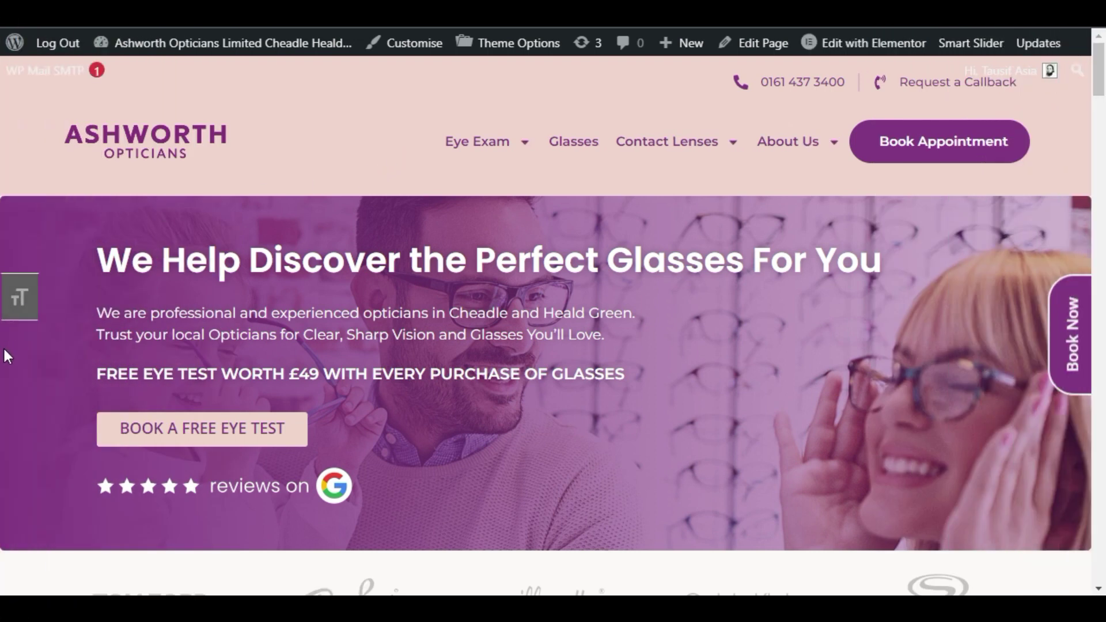
- Toggle the font-size widget on the live homepage to enlarge the text, then restore it
{"action": "left_click", "coordinate": [21, 297]}
{"action": "scroll", "coordinate": [368, 349], "scroll_direction": "down", "scroll_amount": 3}
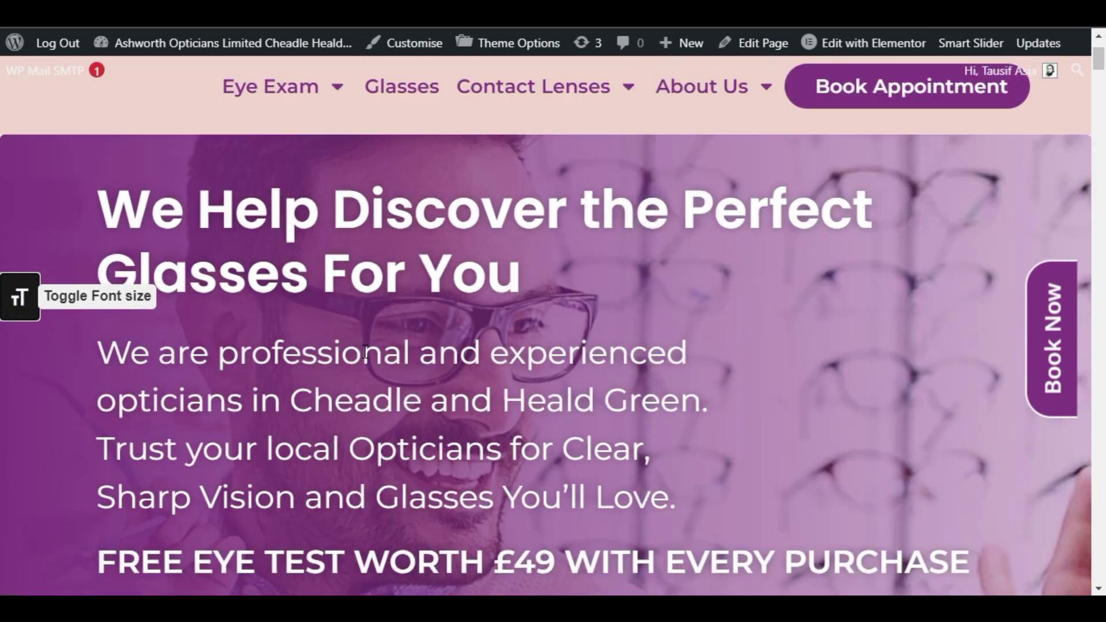
{"action": "scroll", "coordinate": [624, 447], "scroll_direction": "up", "scroll_amount": 3}
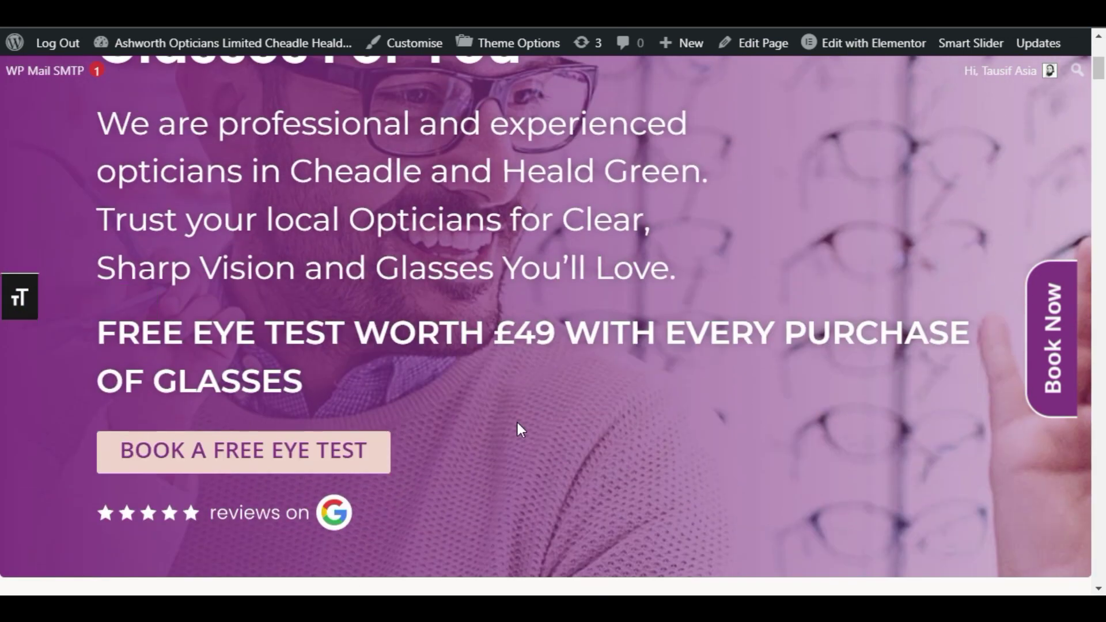
{"action": "left_click", "coordinate": [21, 297]}
{"action": "scroll", "coordinate": [208, 328], "scroll_direction": "up", "scroll_amount": 5}
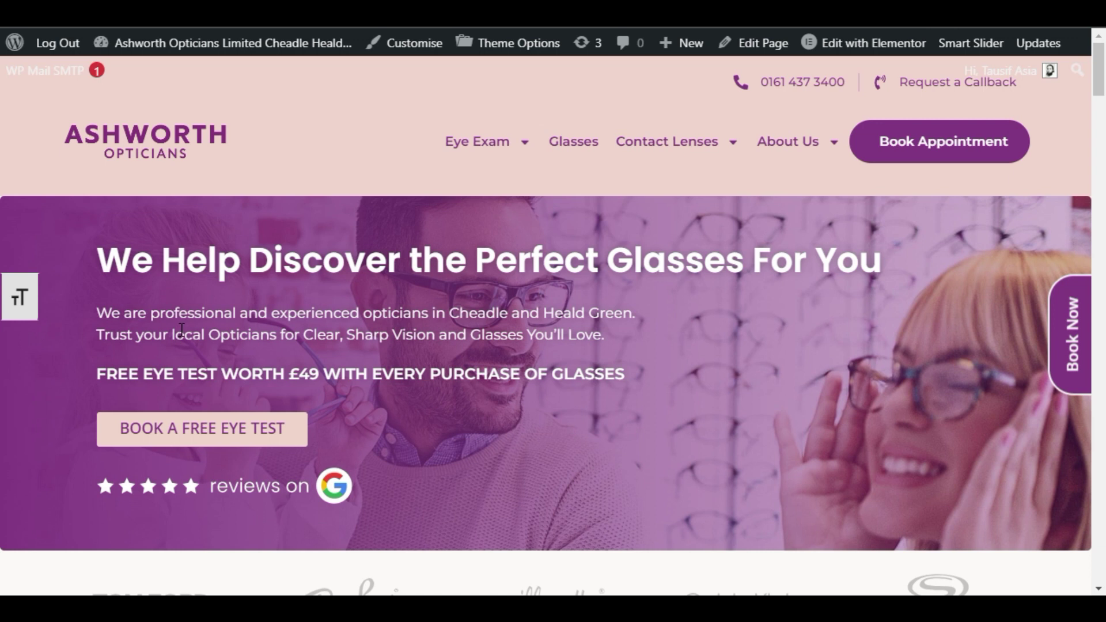
{"action": "scroll", "coordinate": [182, 332], "scroll_direction": "down", "scroll_amount": 1}
{"action": "scroll", "coordinate": [182, 331], "scroll_direction": "down", "scroll_amount": 2}
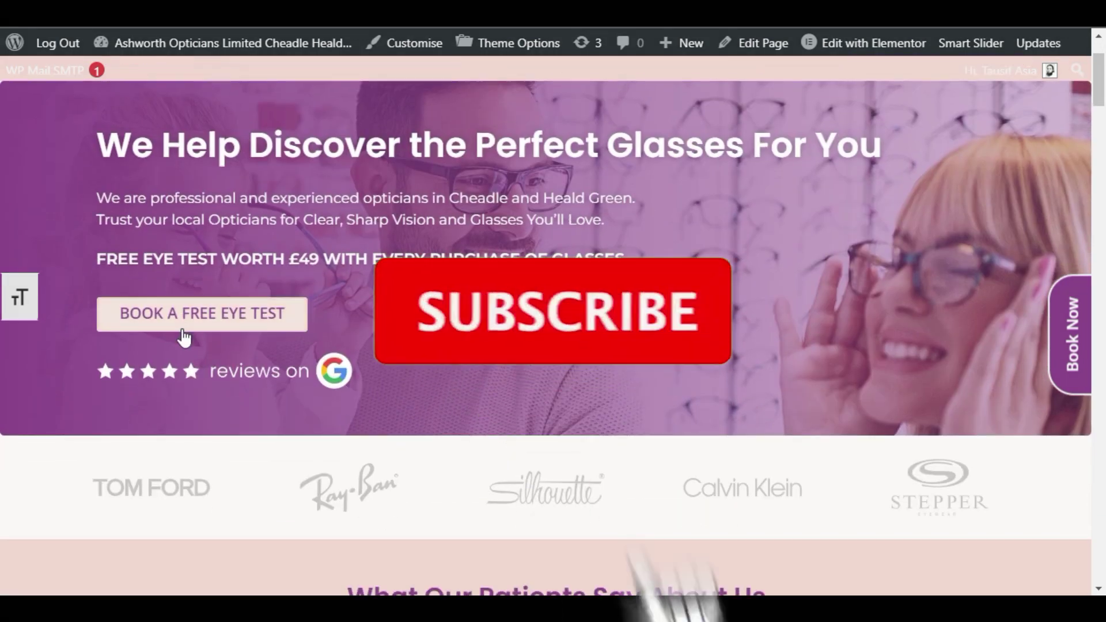